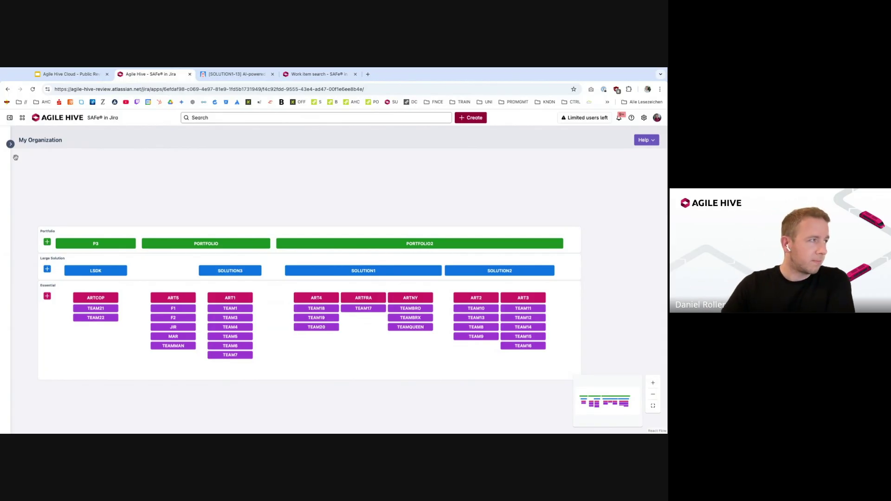
Step: Expand the navigation sidebar, look through the organization tree, and open the starred Team Brooklyn's reports
{"action": "left_click", "coordinate": [9, 171]}
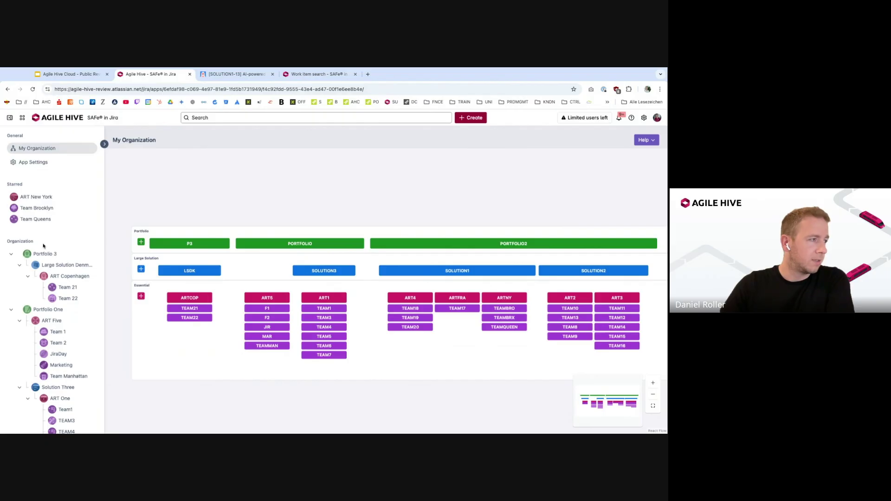
{"action": "scroll", "coordinate": [51, 298], "scroll_direction": "down", "scroll_amount": 4}
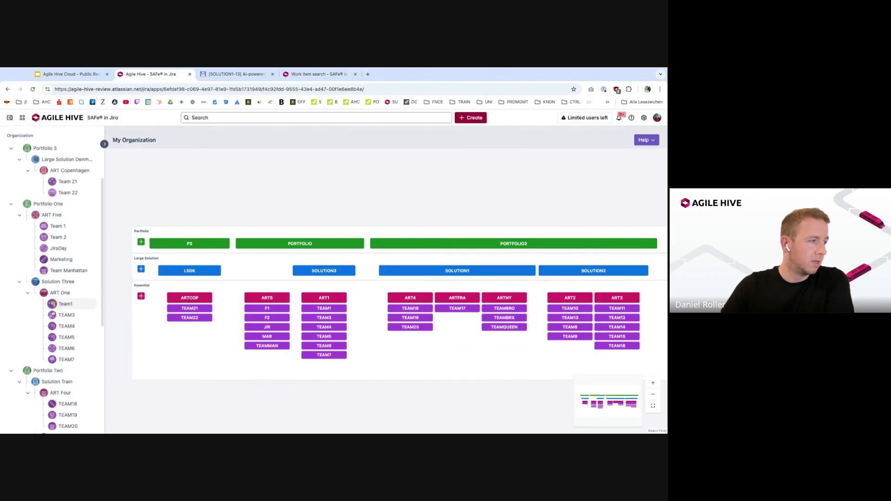
{"action": "scroll", "coordinate": [53, 313], "scroll_direction": "down", "scroll_amount": 1}
{"action": "scroll", "coordinate": [51, 279], "scroll_direction": "up", "scroll_amount": 5}
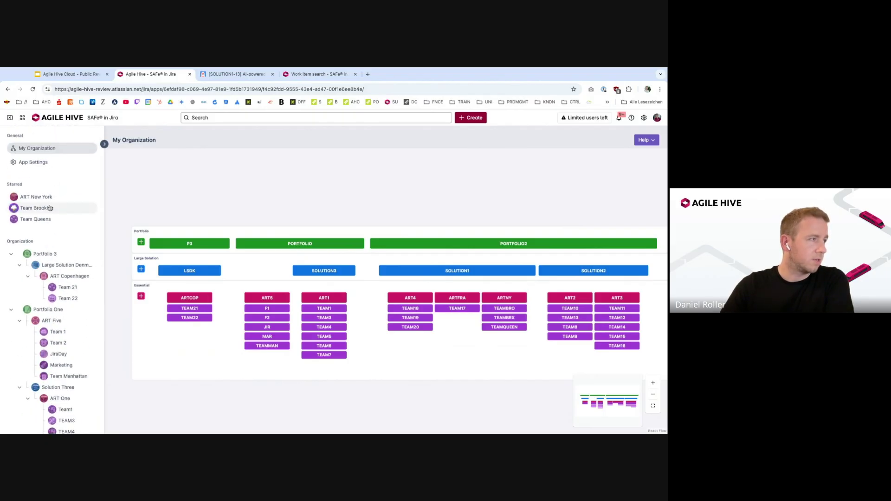
{"action": "left_click", "coordinate": [47, 209]}
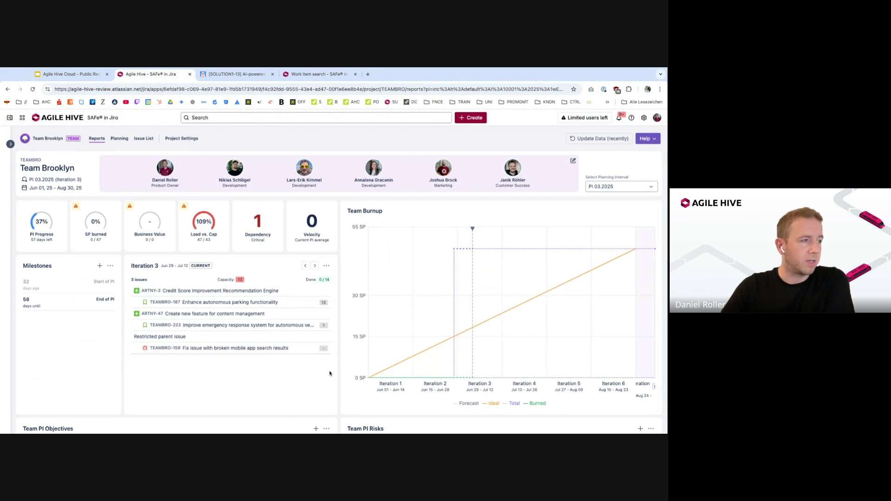
Step: Create a Team PI Objective for Team Brooklyn with the summary "Increase app revenue by 25%", keeping PI 03.2025 as the assigned PI
{"action": "scroll", "coordinate": [330, 373], "scroll_direction": "down", "scroll_amount": 3}
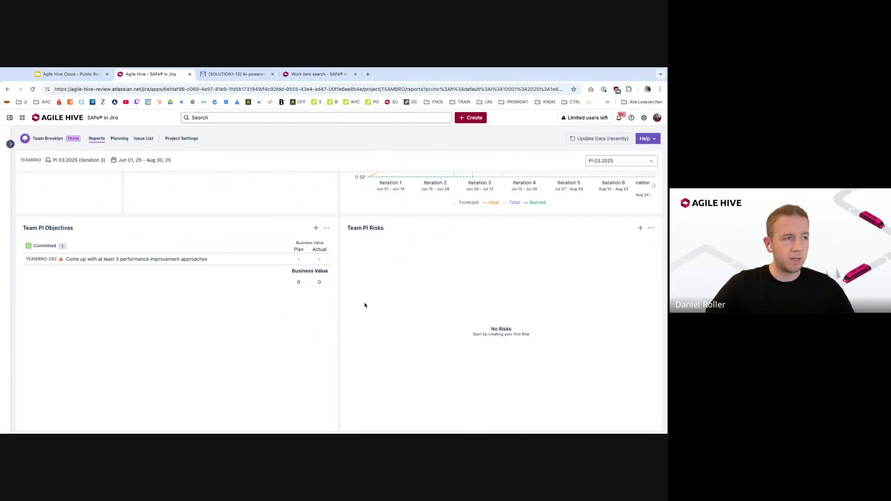
{"action": "left_click", "coordinate": [316, 228]}
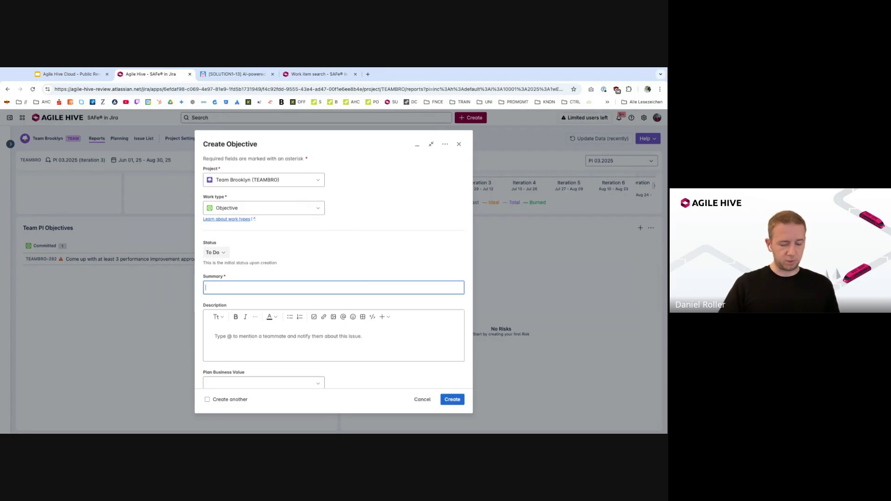
{"action": "type", "text": "Increas"}
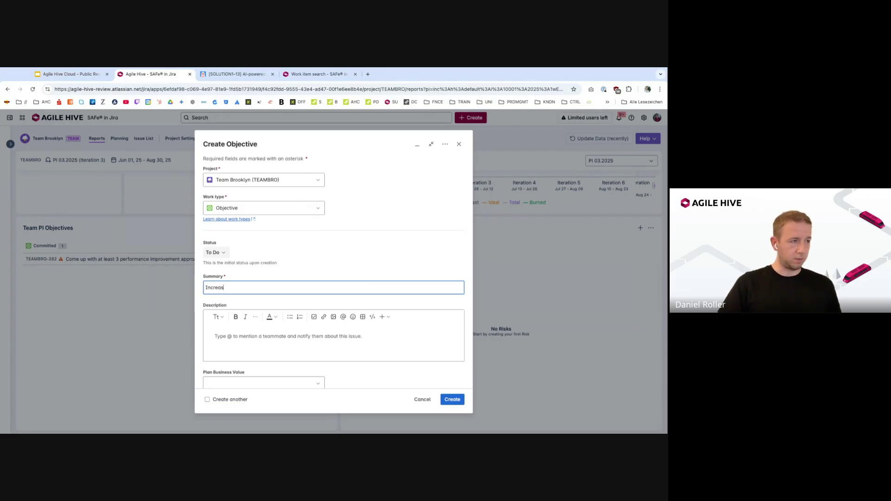
{"action": "type", "text": "e app "}
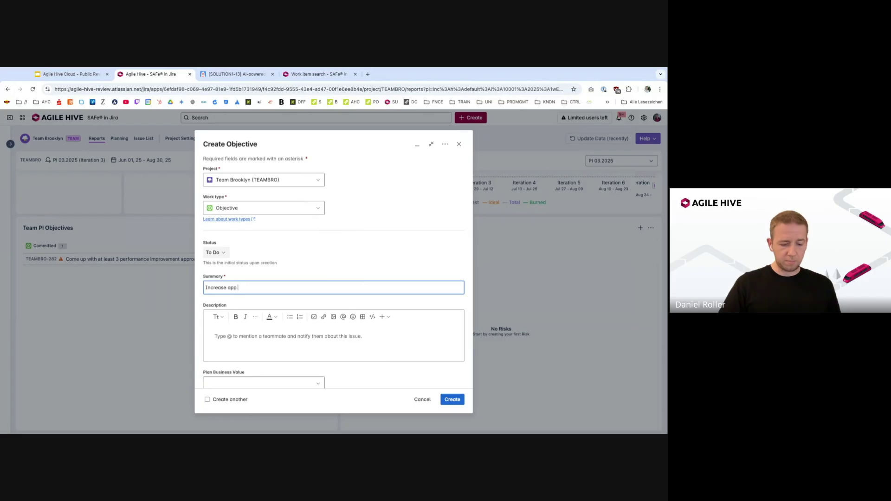
{"action": "type", "text": "revenue by 25%"}
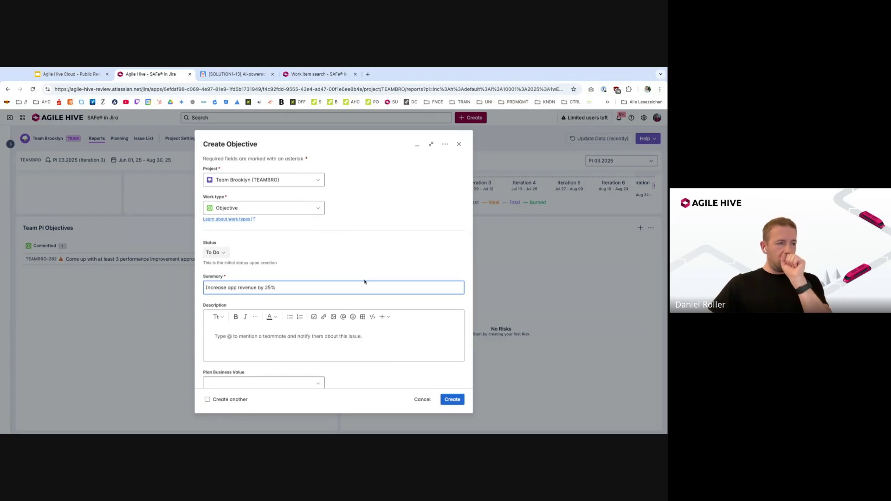
{"action": "scroll", "coordinate": [366, 282], "scroll_direction": "down", "scroll_amount": 5}
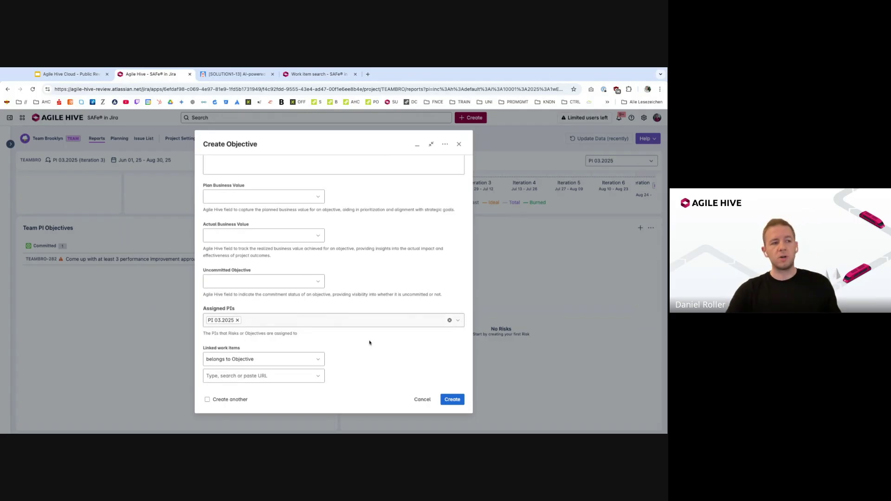
{"action": "left_click", "coordinate": [453, 400]}
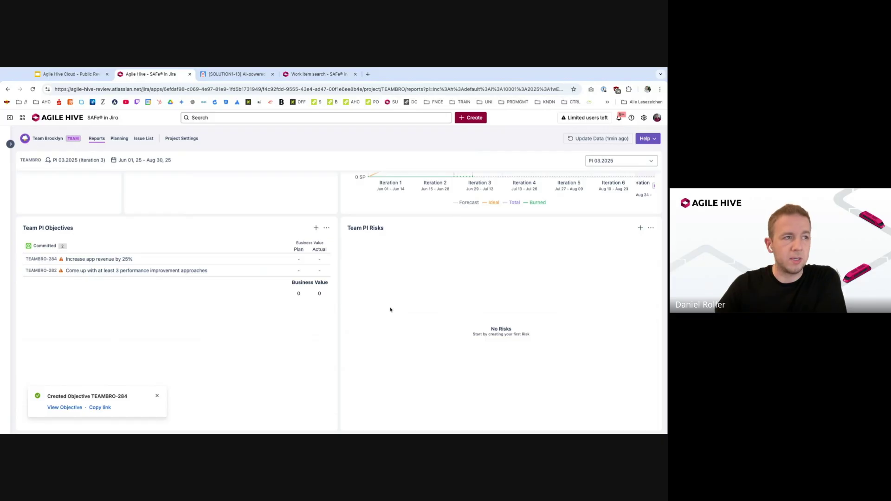
Step: Switch to the Google Slides presentation and review the demo slide's list of new features and improvements
{"action": "scroll", "coordinate": [391, 308], "scroll_direction": "up", "scroll_amount": 1}
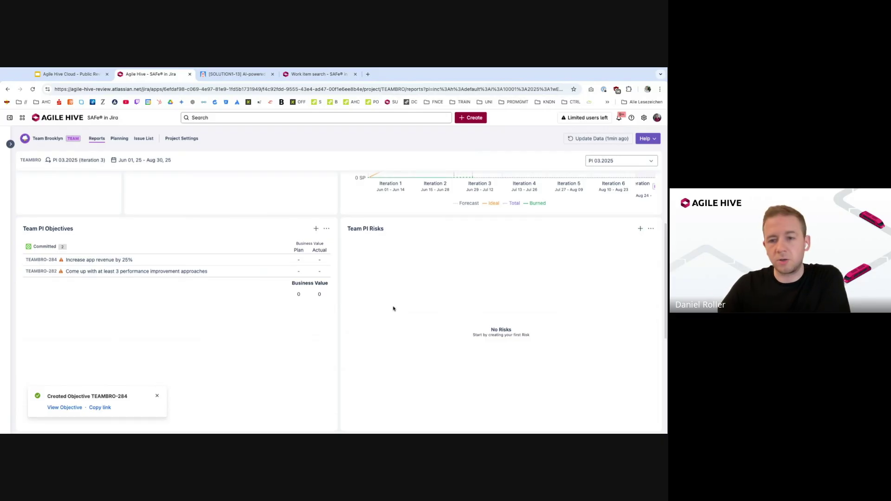
{"action": "scroll", "coordinate": [393, 309], "scroll_direction": "up", "scroll_amount": 5}
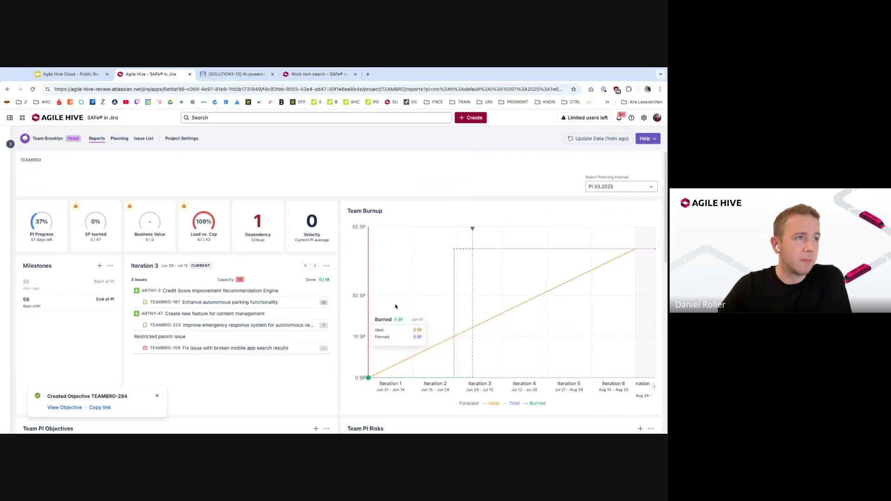
{"action": "left_click", "coordinate": [62, 78]}
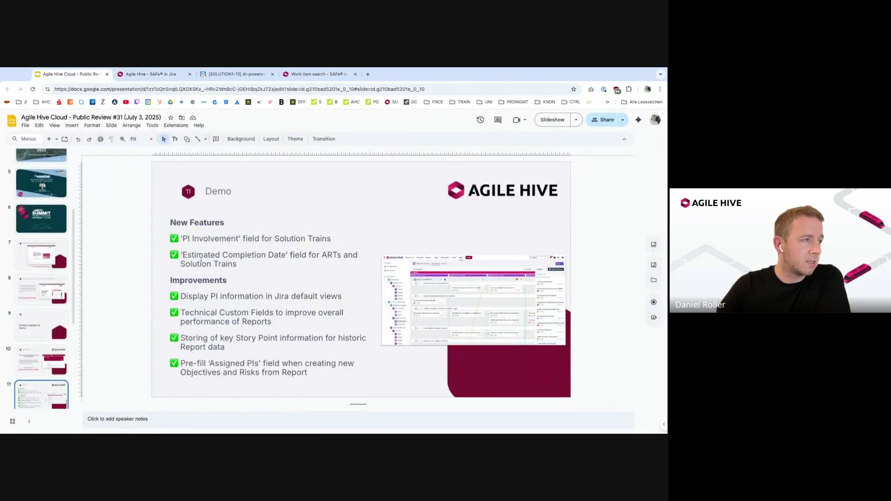
{"action": "left_click", "coordinate": [148, 74]}
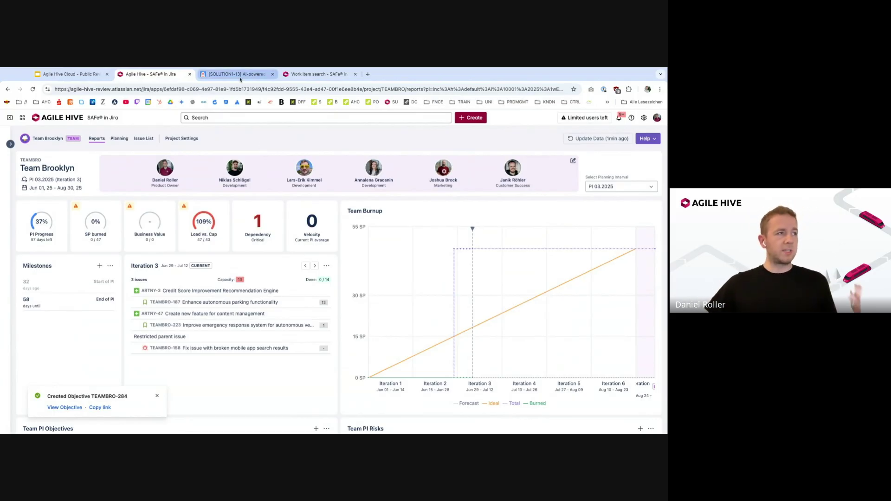
{"action": "left_click", "coordinate": [50, 74]}
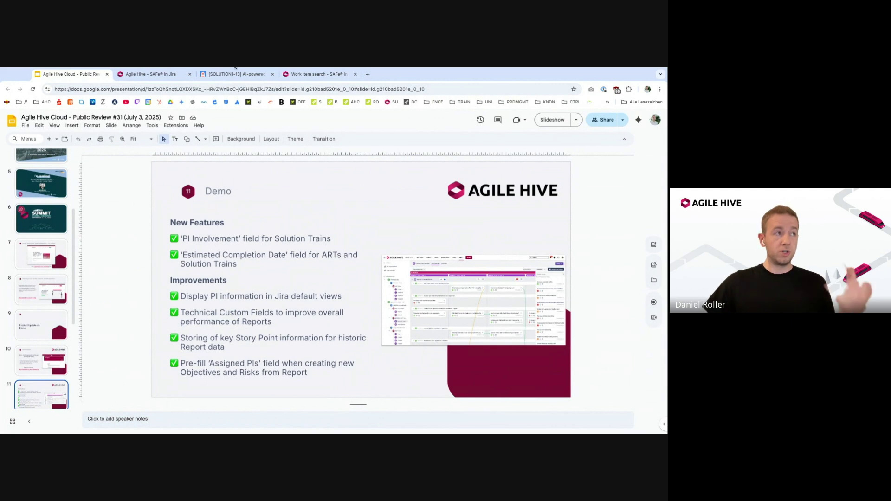
Step: Switch to Jira work item SOLUTION1-13, expand its SAFe hierarchy down to the children of ARTNY-99 and ARTNY-11, and examine its pinned fields
{"action": "left_click", "coordinate": [235, 75]}
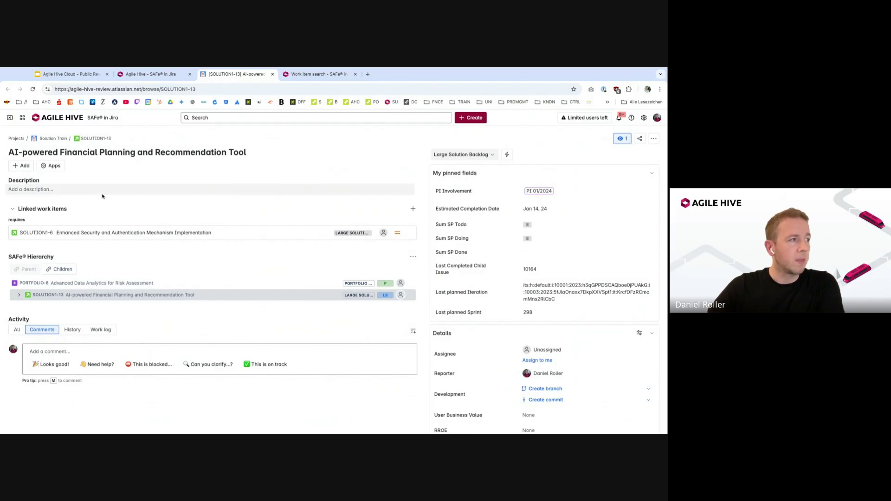
{"action": "left_click", "coordinate": [19, 295]}
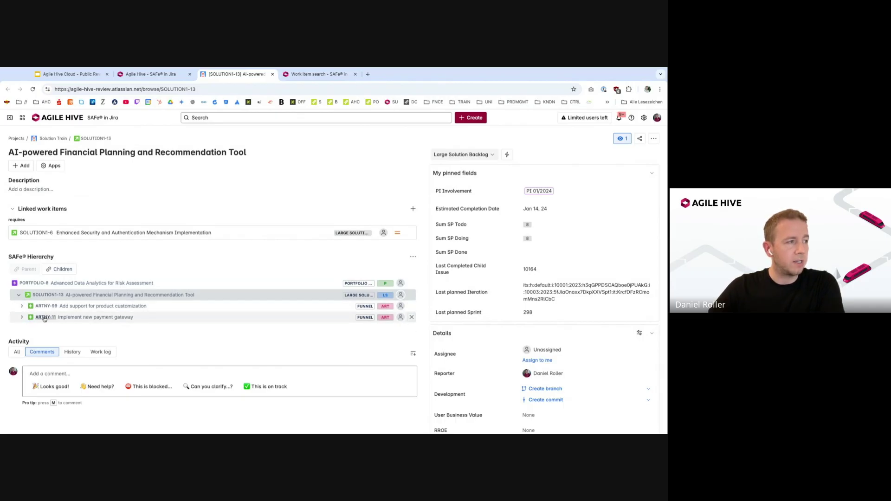
{"action": "left_click", "coordinate": [21, 306]}
{"action": "left_click", "coordinate": [22, 350]}
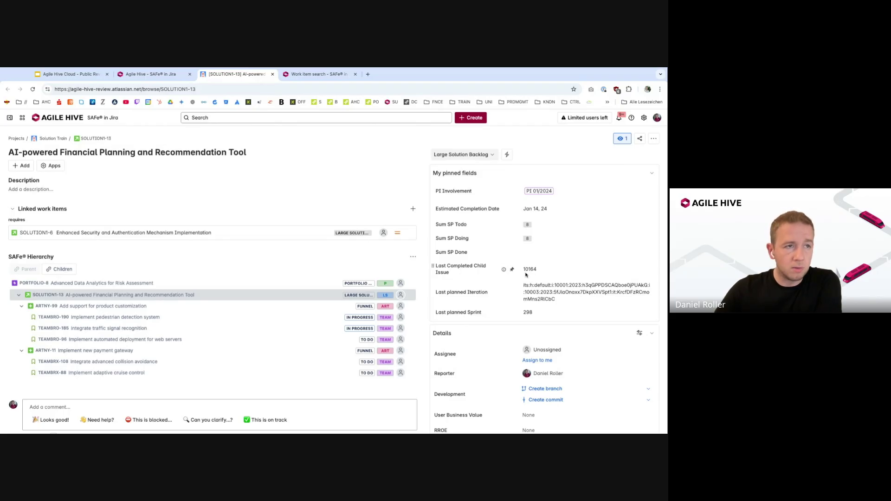
{"action": "scroll", "coordinate": [534, 275], "scroll_direction": "down", "scroll_amount": 1}
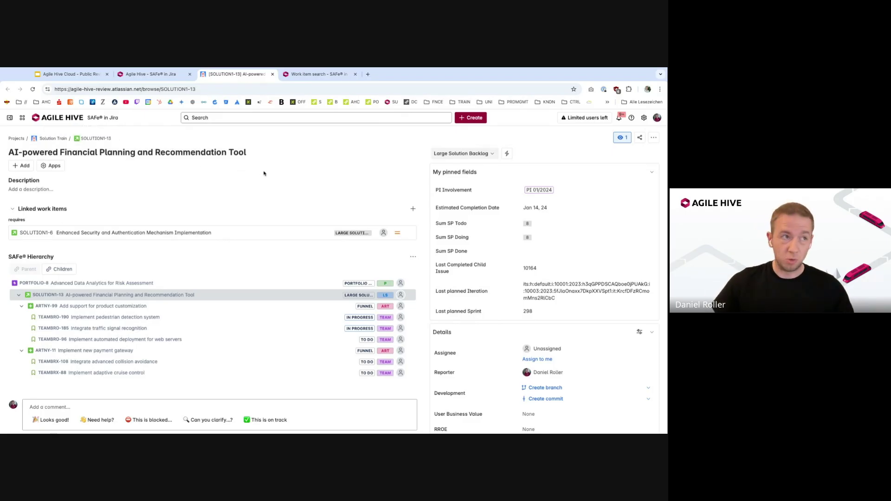
Step: On Team Brooklyn's planning board, plan the unplanned issue TEAMBRO-190 into Iteration 3 of PI 03.2025, checking its place in SOLUTION1-13's hierarchy first
{"action": "left_click", "coordinate": [179, 75]}
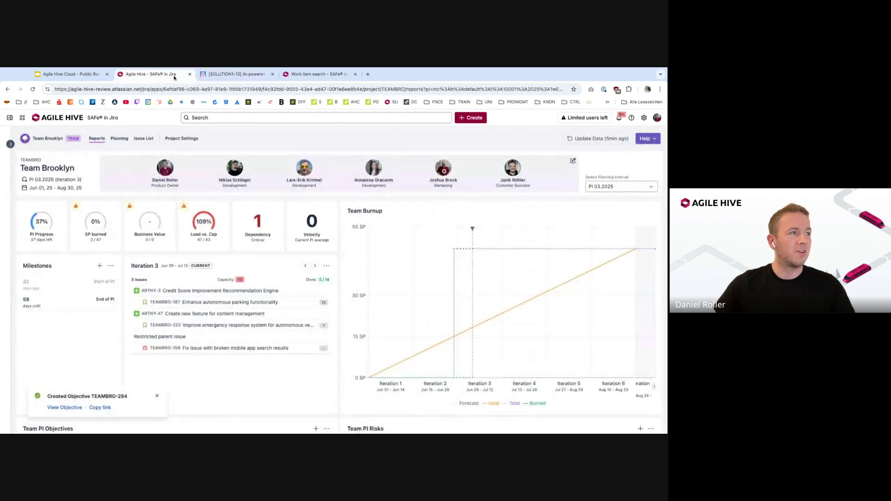
{"action": "left_click", "coordinate": [118, 137]}
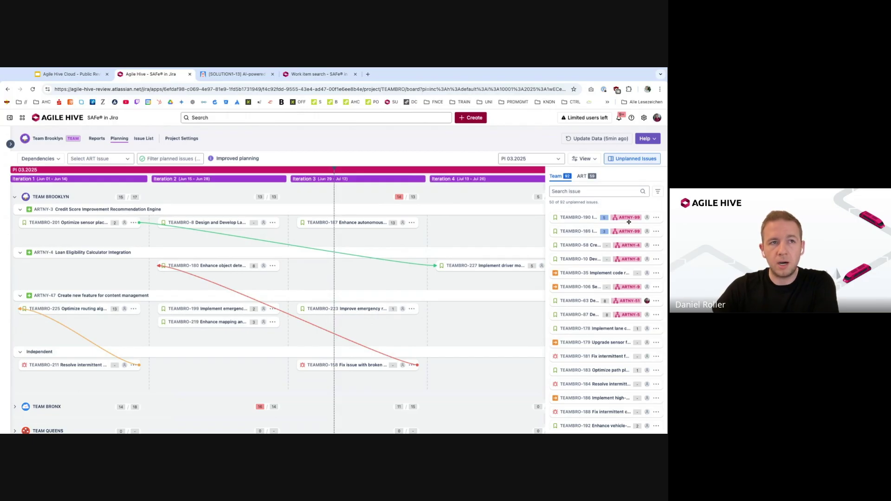
{"action": "mouse_move", "coordinate": [632, 221]}
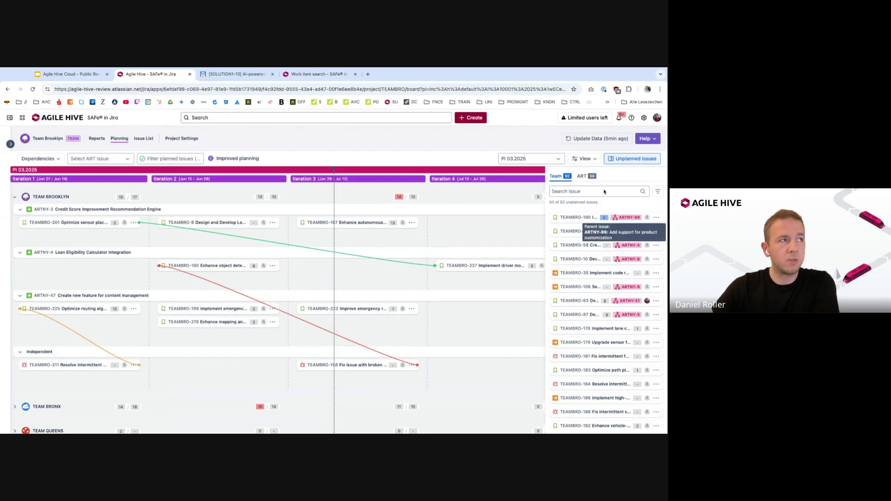
{"action": "left_click", "coordinate": [234, 74]}
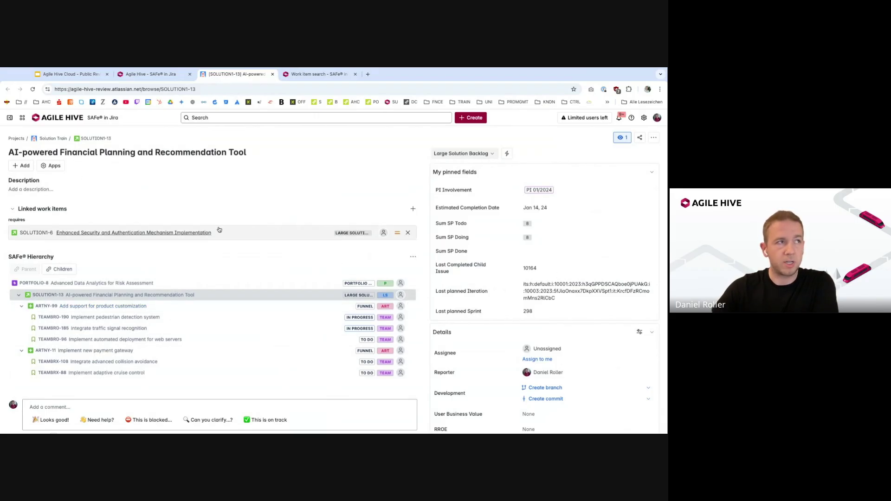
{"action": "left_click", "coordinate": [99, 351]}
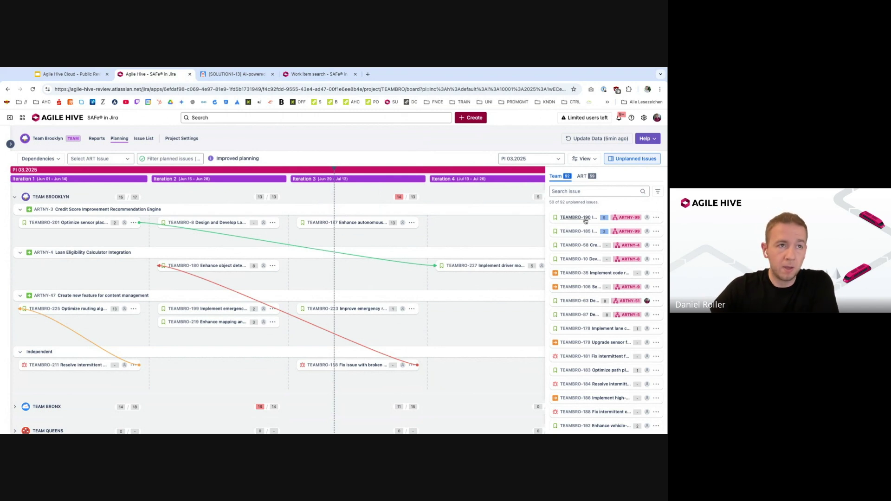
{"action": "left_click_drag", "start_coordinate": [586, 219], "coordinate": [423, 216]}
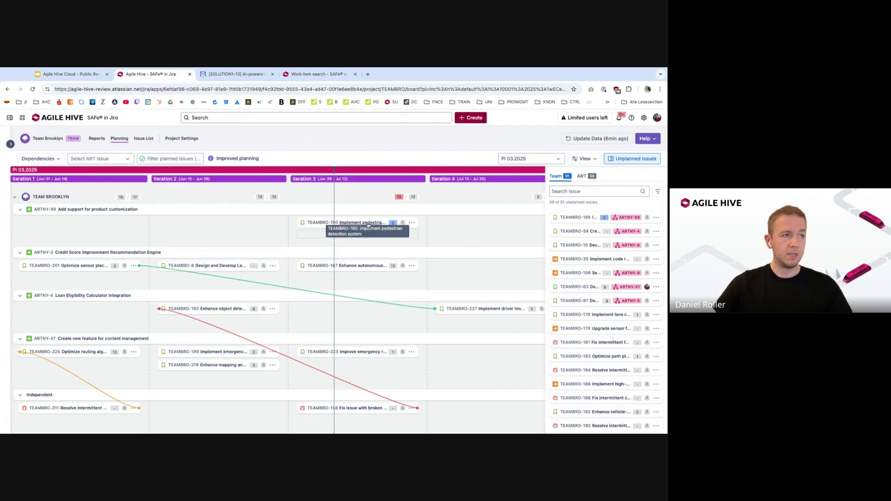
Step: Reload work item SOLUTION1-13 and compare its PI Involvement, Estimated Completion Date and last planned fields with the planning board
{"action": "left_click", "coordinate": [235, 78]}
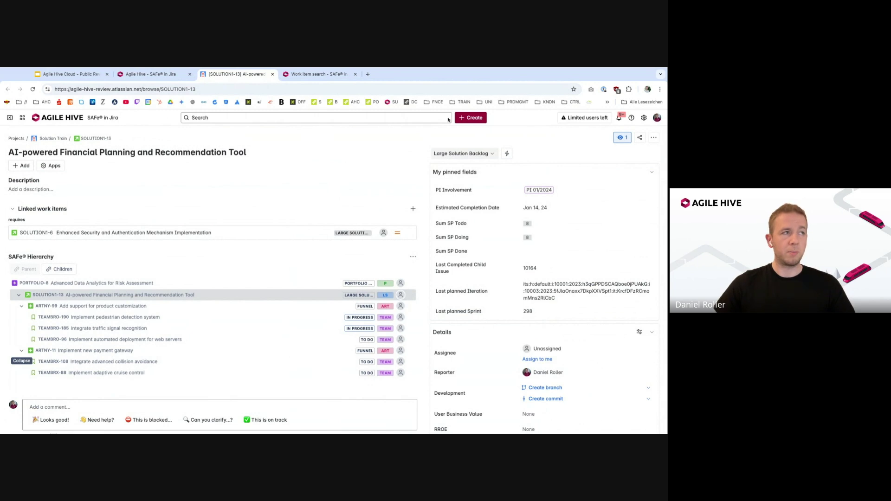
{"action": "left_click", "coordinate": [32, 89]}
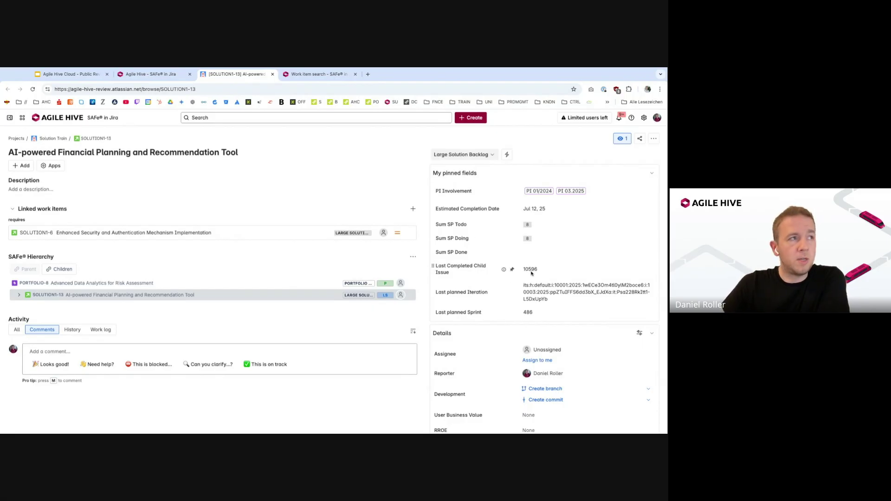
{"action": "left_click", "coordinate": [148, 75]}
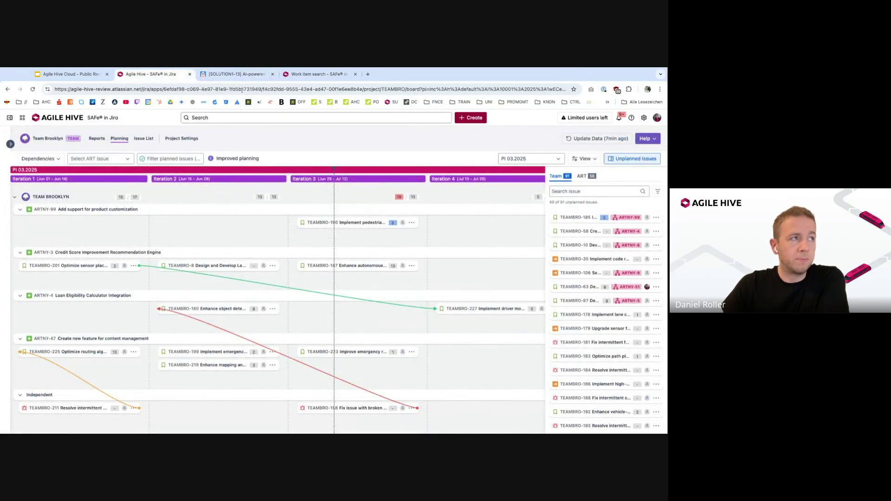
{"action": "key", "text": "ctrl+Tab"}
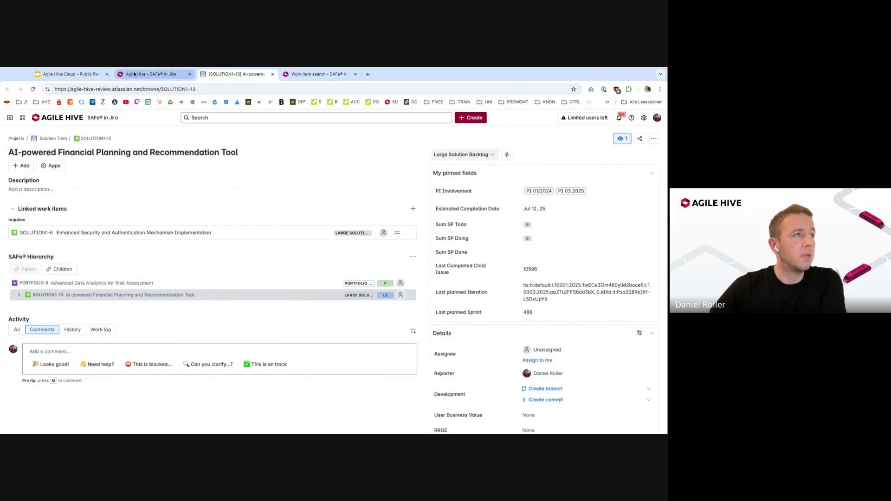
Step: Switch to the Google Slides presentation and highlight the demo slide's improvement about displaying PI information in Jira default views
{"action": "left_click", "coordinate": [69, 74]}
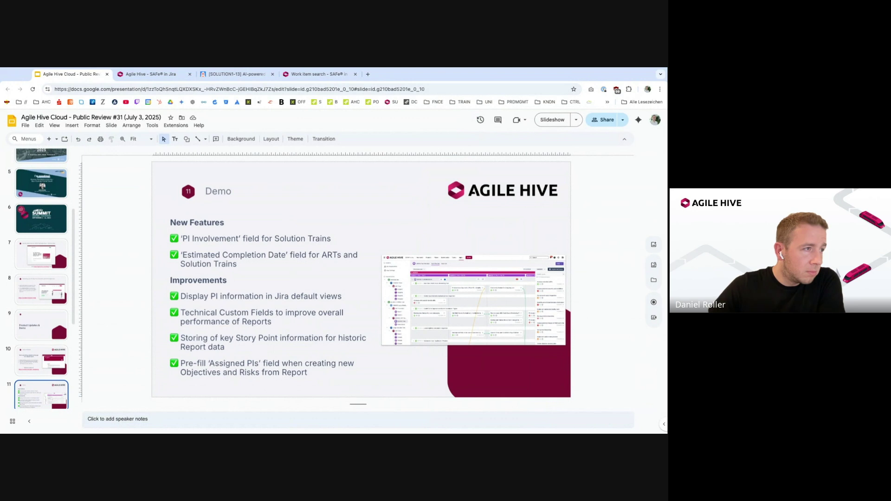
{"action": "triple_click", "coordinate": [302, 296]}
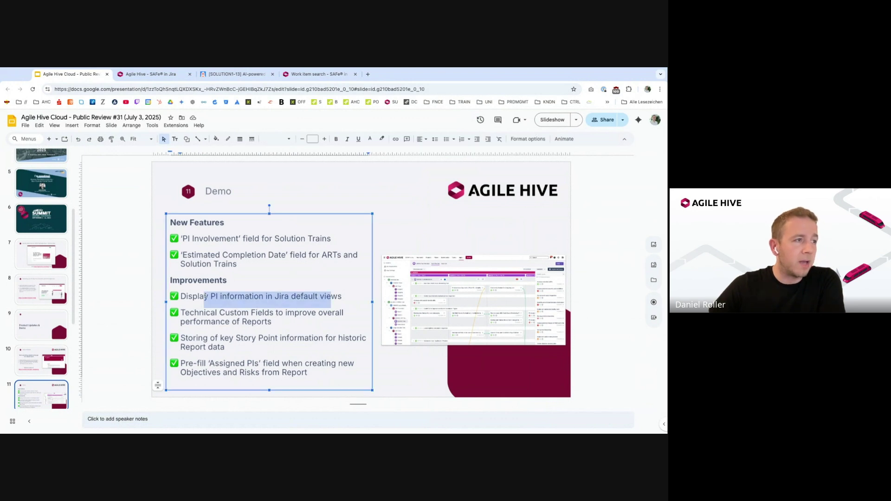
{"action": "left_click", "coordinate": [346, 298]}
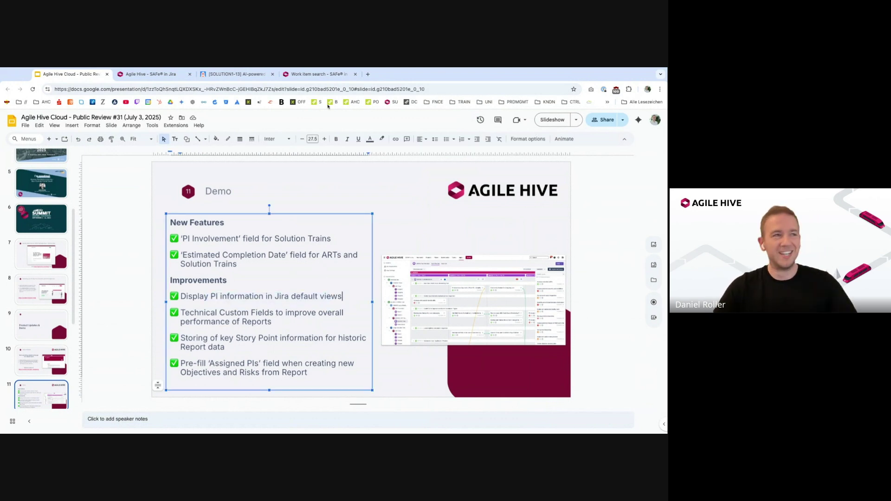
Step: Switch to Jira's work item search and run the JQL query project = "ART New York"
{"action": "left_click", "coordinate": [325, 76]}
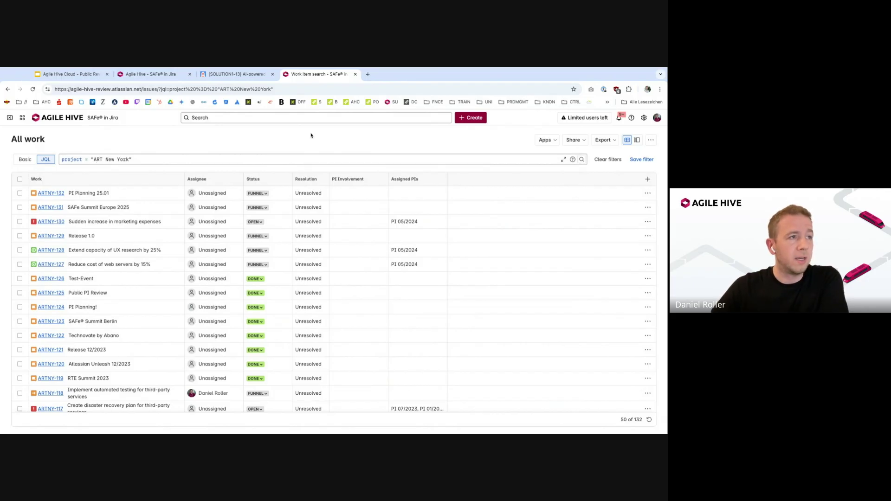
{"action": "left_click", "coordinate": [581, 159]}
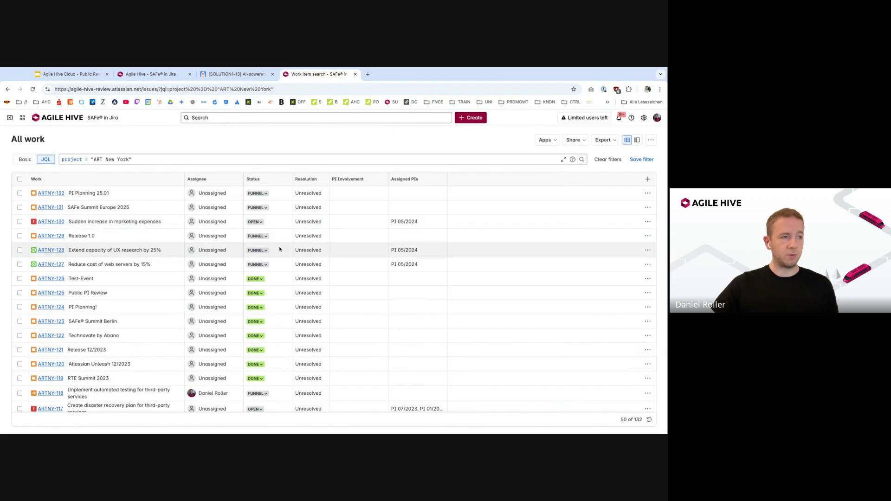
Step: Widen the Assigned PIs column and review the PI Involvement and Assigned PIs values across the ART New York work items
{"action": "scroll", "coordinate": [344, 320], "scroll_direction": "down", "scroll_amount": 3}
{"action": "left_click_drag", "start_coordinate": [447, 177], "coordinate": [533, 189]}
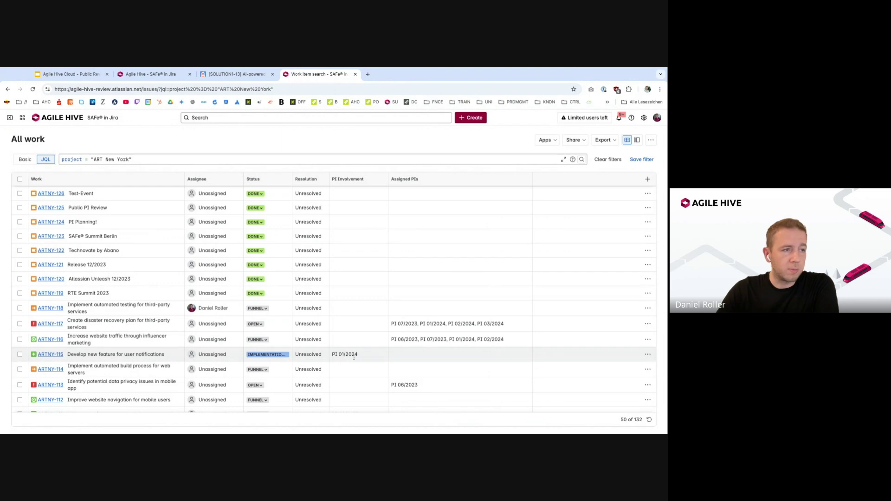
{"action": "scroll", "coordinate": [366, 351], "scroll_direction": "down", "scroll_amount": 10}
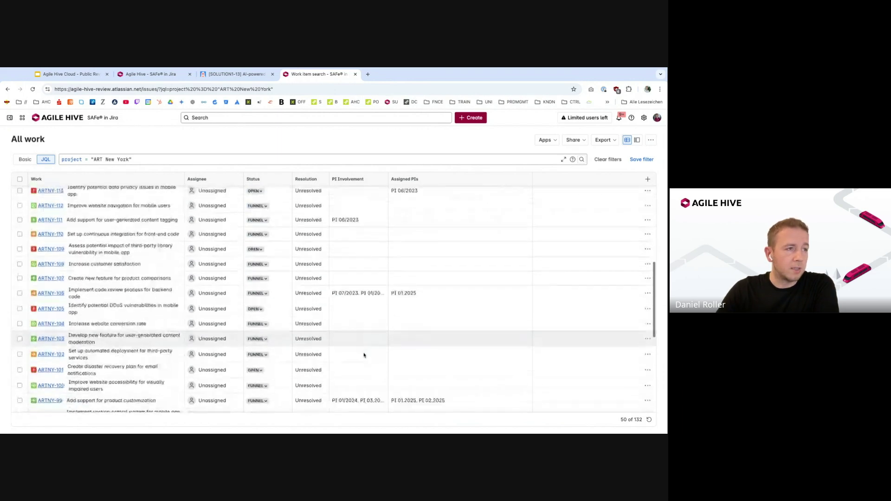
{"action": "scroll", "coordinate": [364, 356], "scroll_direction": "down", "scroll_amount": 10}
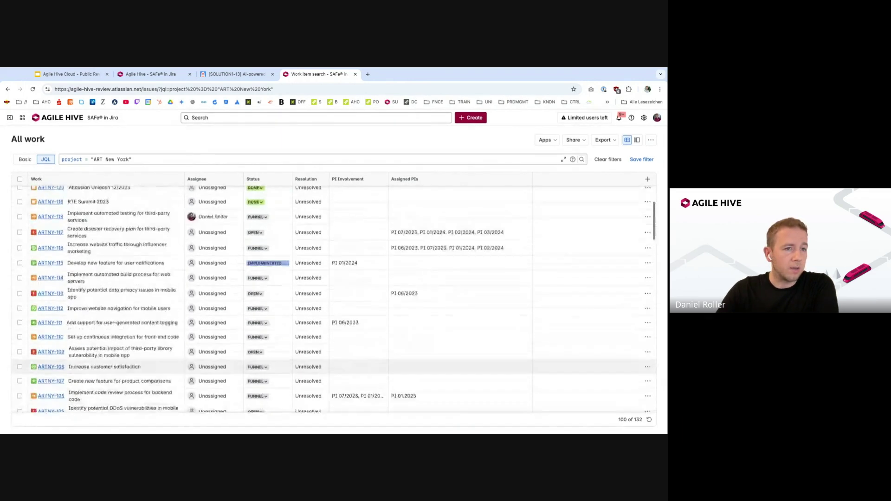
{"action": "scroll", "coordinate": [361, 316], "scroll_direction": "down", "scroll_amount": 4}
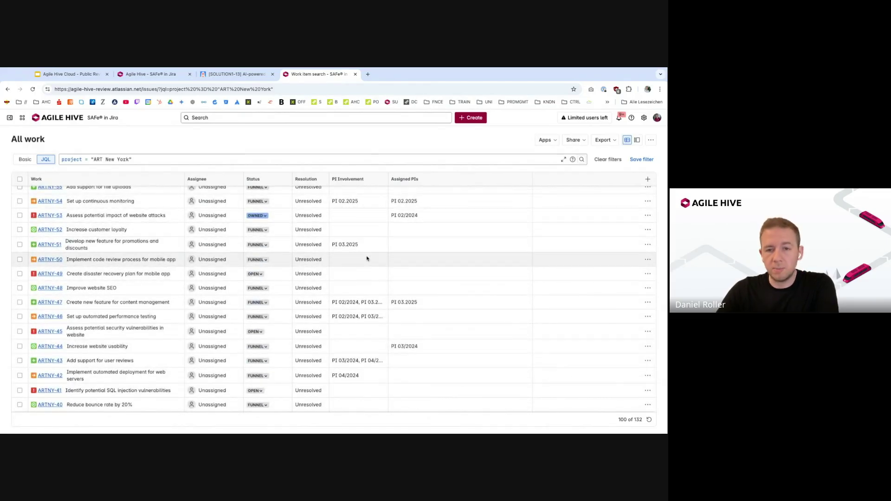
{"action": "scroll", "coordinate": [367, 258], "scroll_direction": "up", "scroll_amount": 20}
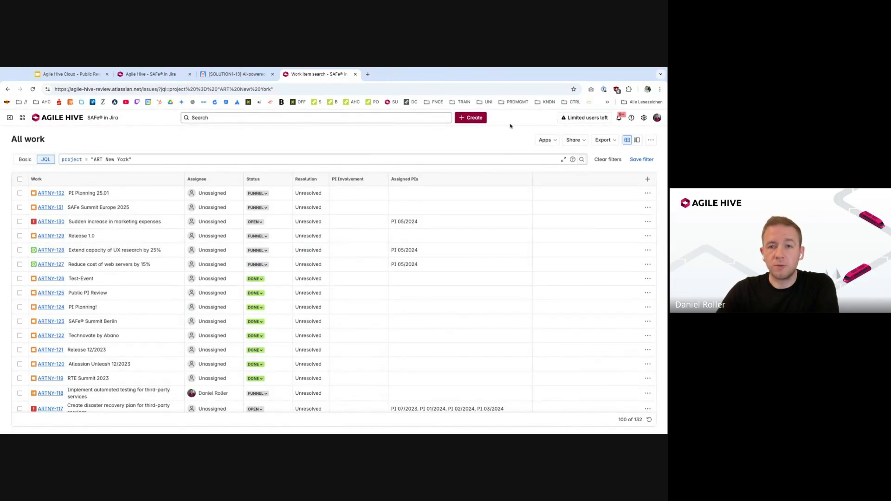
Step: Switch to the Google Slides presentation, start the slideshow from the Demo slide and advance to the Short-term Roadmap slide
{"action": "left_click", "coordinate": [69, 74]}
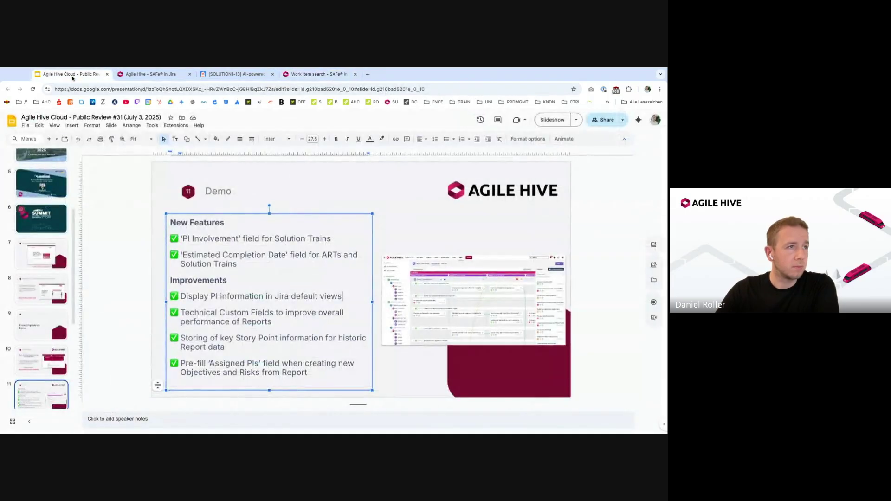
{"action": "left_click", "coordinate": [556, 122]}
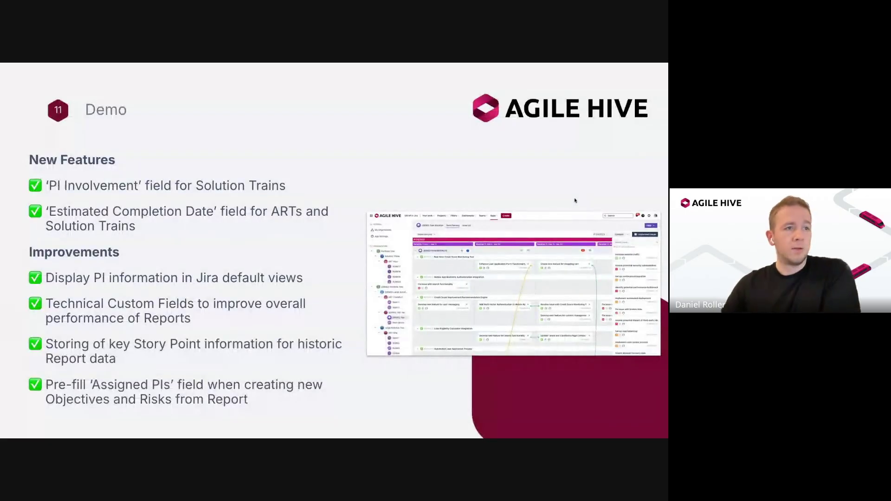
{"action": "key", "text": "Right"}
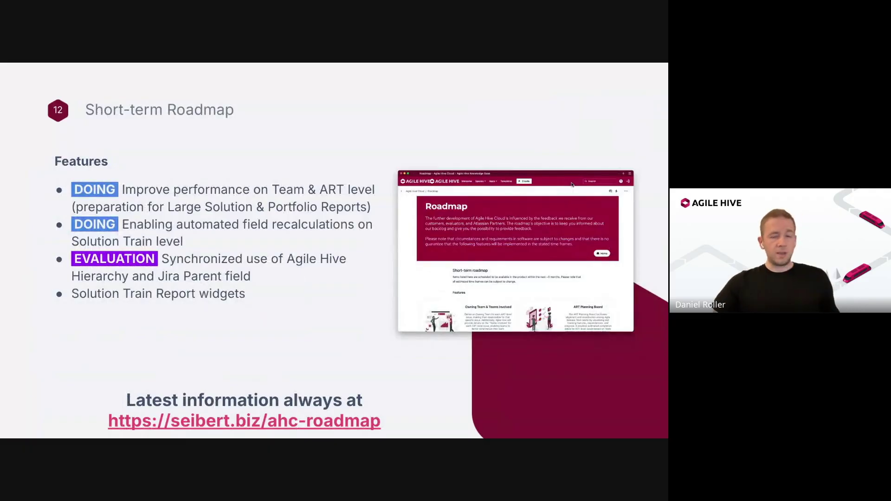